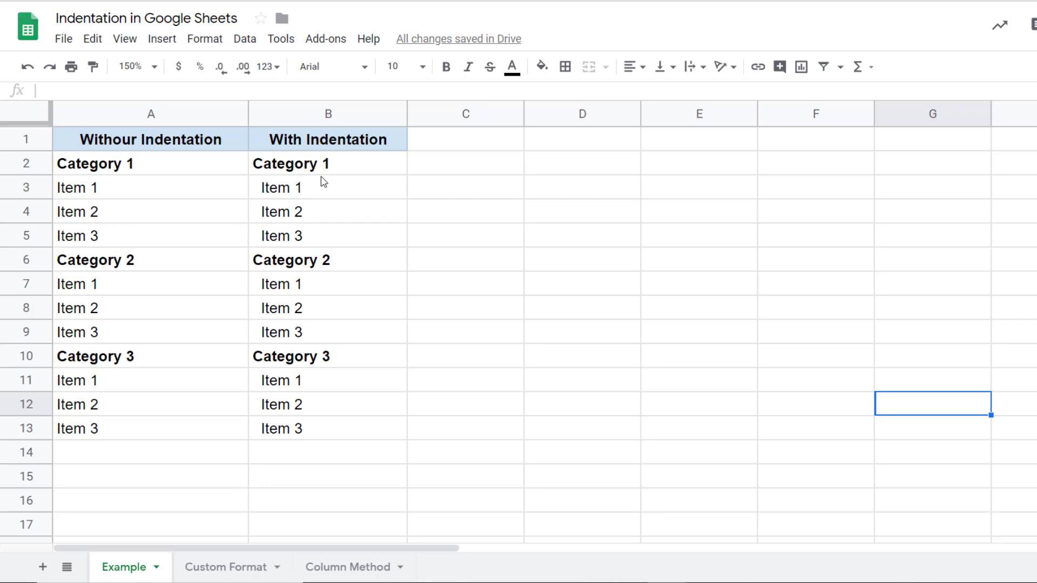
# Examine the example sheet's With Indentation column, its Category 1 heading and indented items
pyautogui.click(318, 115)
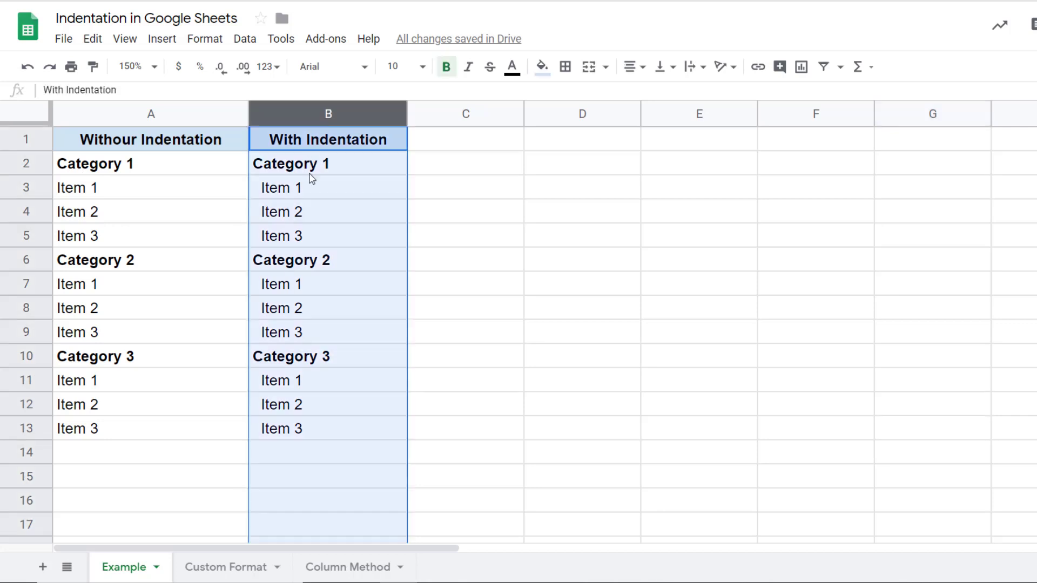
pyautogui.click(328, 166)
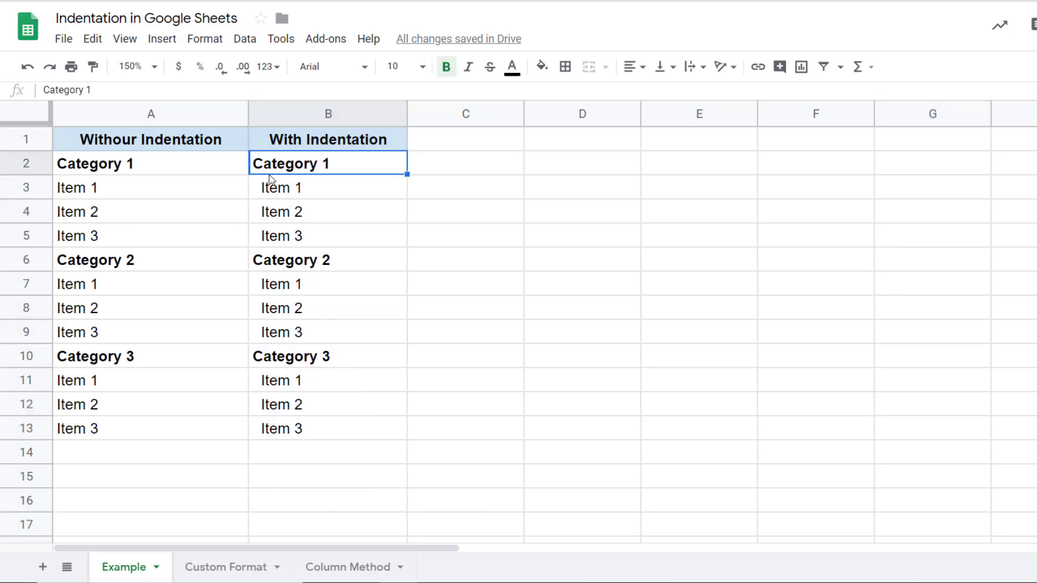
pyautogui.click(286, 192)
pyautogui.moveTo(287, 192); pyautogui.dragTo(286, 235)
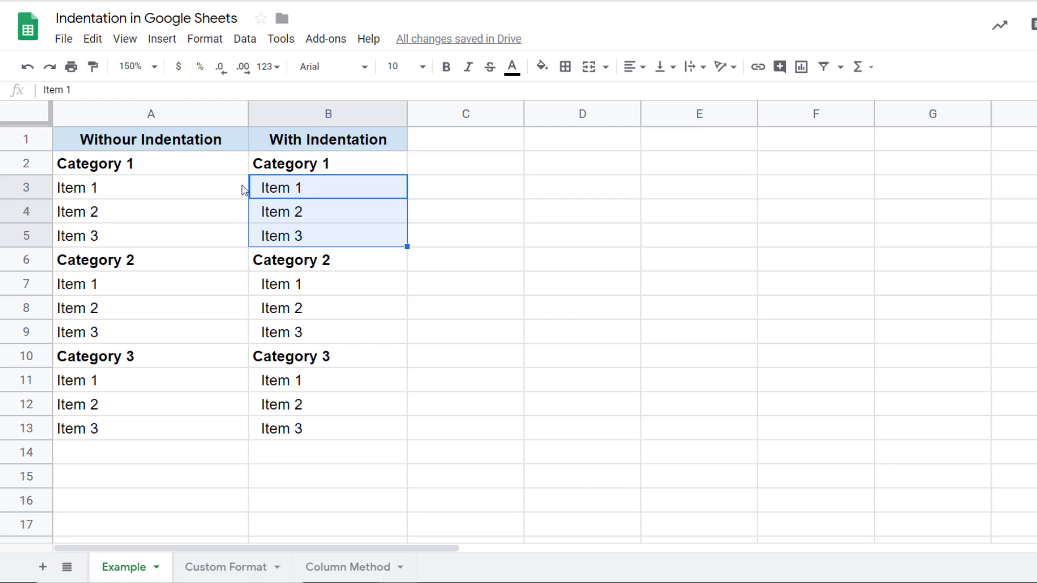
pyautogui.click(222, 189)
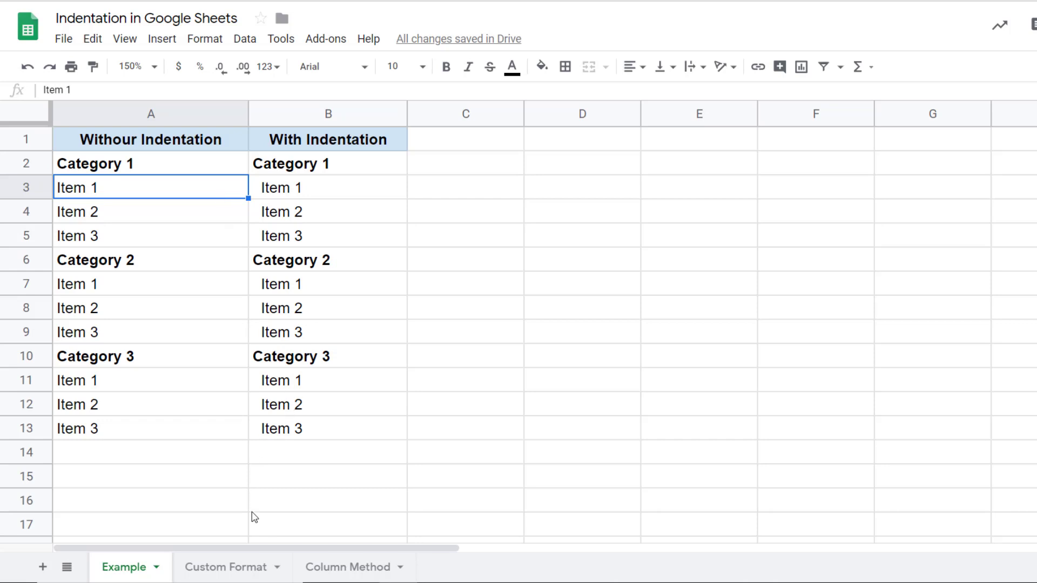
# On the Custom Format sheet, select the item rows A2:A4, A6:A8 and A10:A12
pyautogui.click(244, 573)
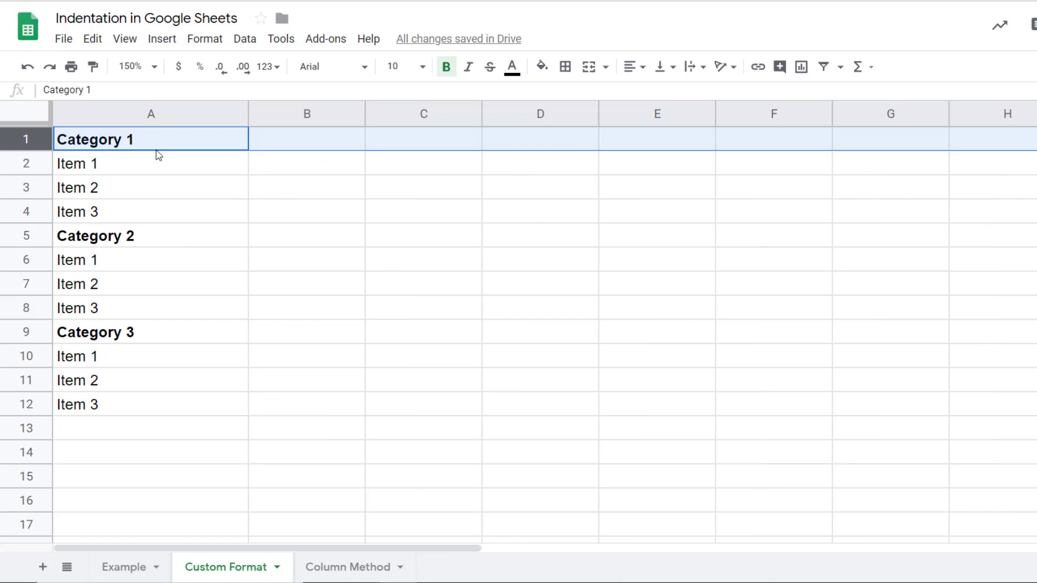
pyautogui.click(157, 196)
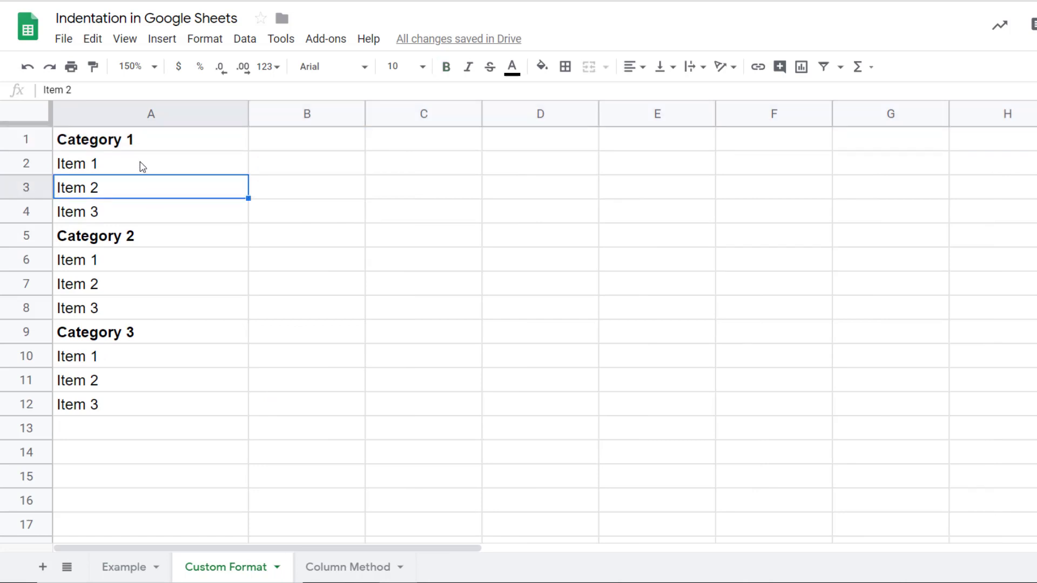
pyautogui.moveTo(140, 168); pyautogui.dragTo(155, 219)
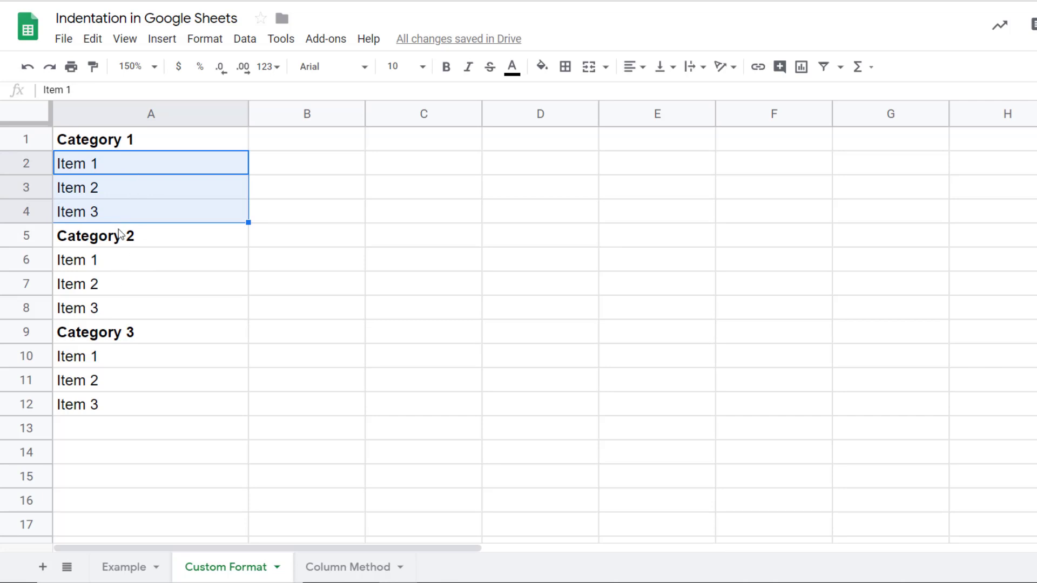
pyautogui.moveTo(120, 262); pyautogui.dragTo(121, 308)
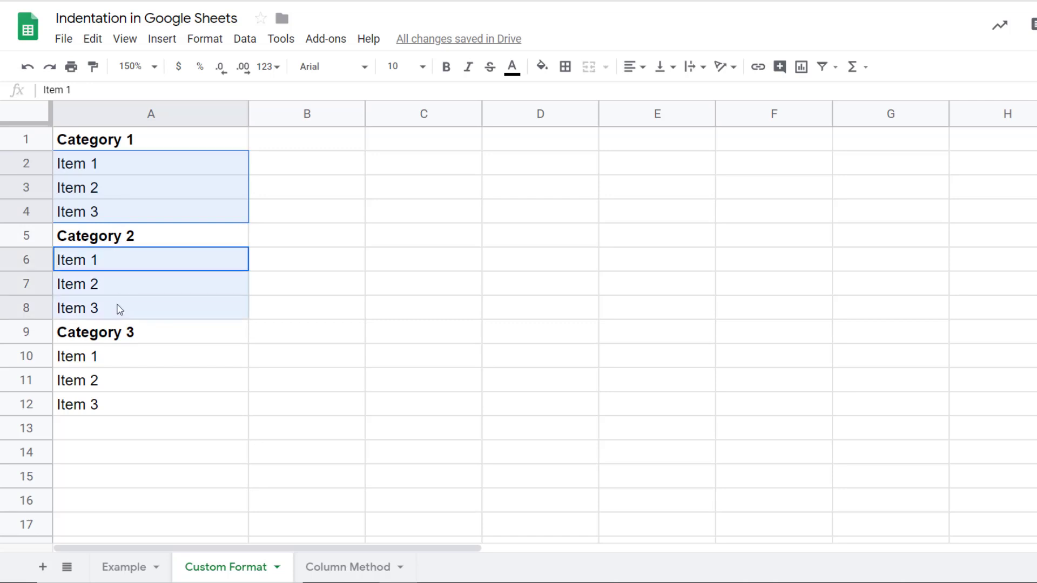
pyautogui.keyDown('ctrl'); pyautogui.click(113, 360); pyautogui.keyUp('ctrl')
pyautogui.moveTo(111, 373); pyautogui.dragTo(109, 401)
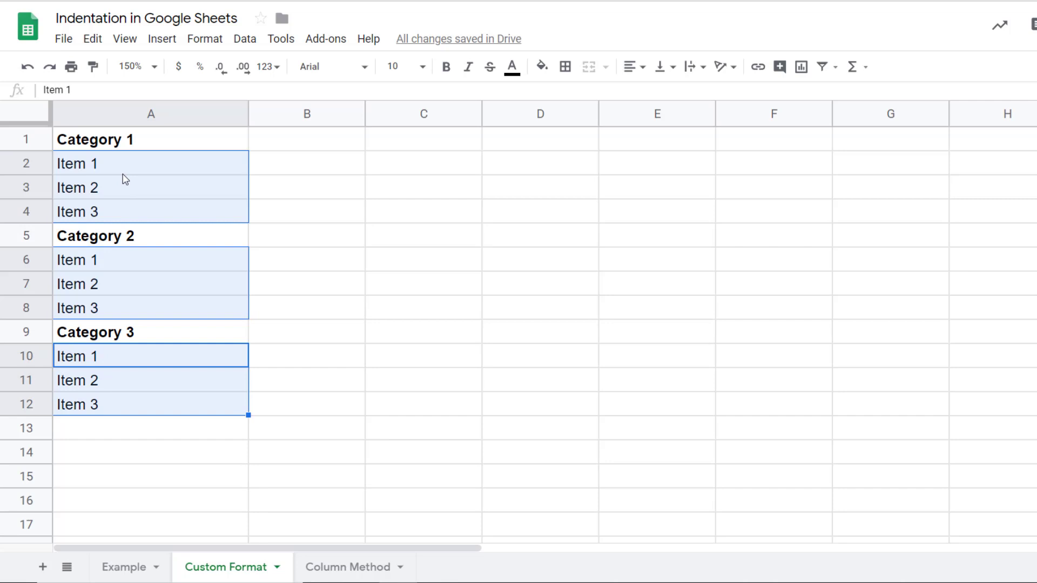
# Bring up Format > Number > More Formats for the selected items
pyautogui.click(205, 38)
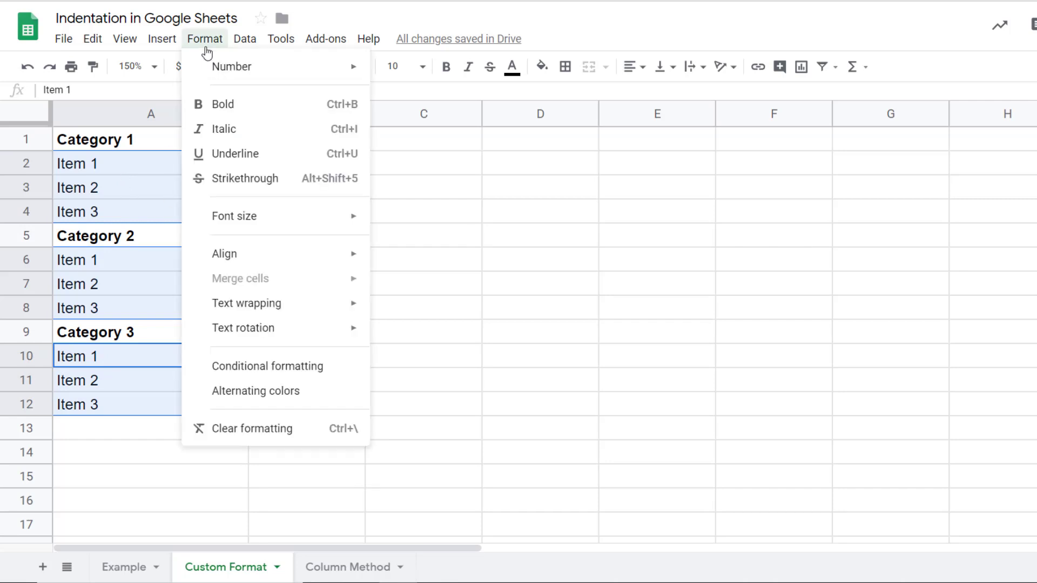
pyautogui.moveTo(240, 68)
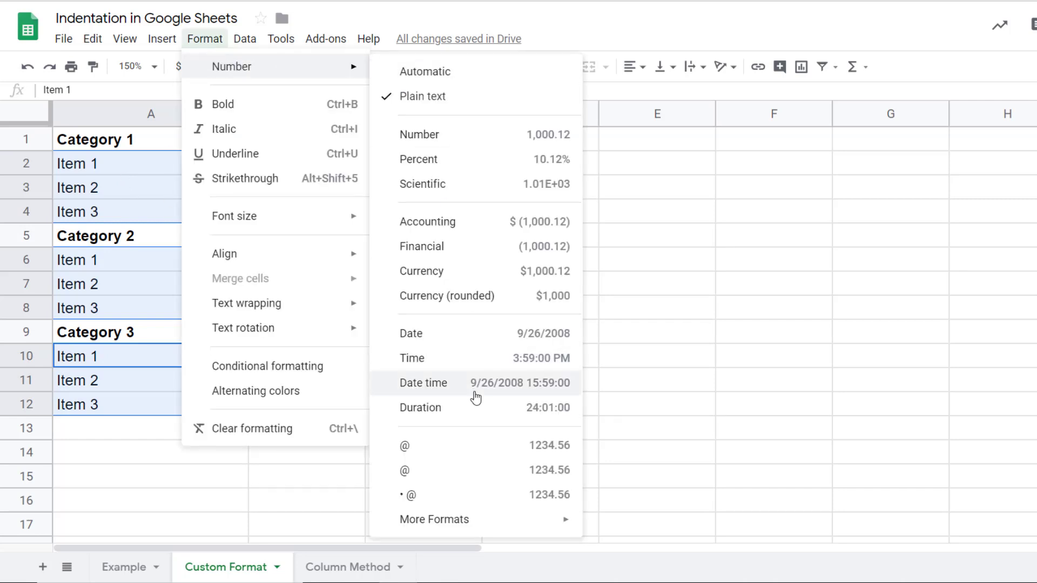
pyautogui.moveTo(480, 527)
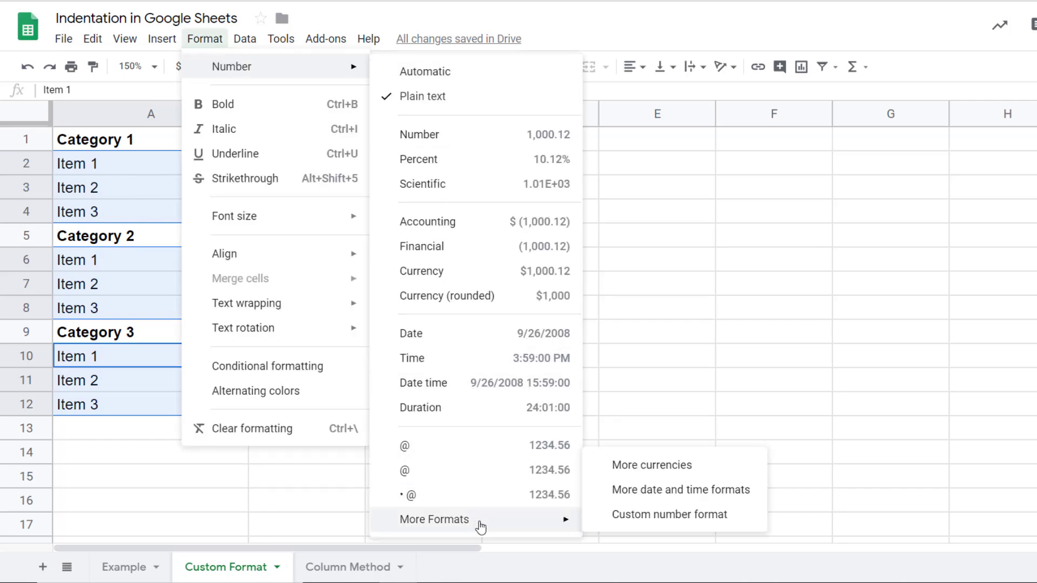
# Apply a custom number format with spaces before @ to the selected items
pyautogui.click(629, 516)
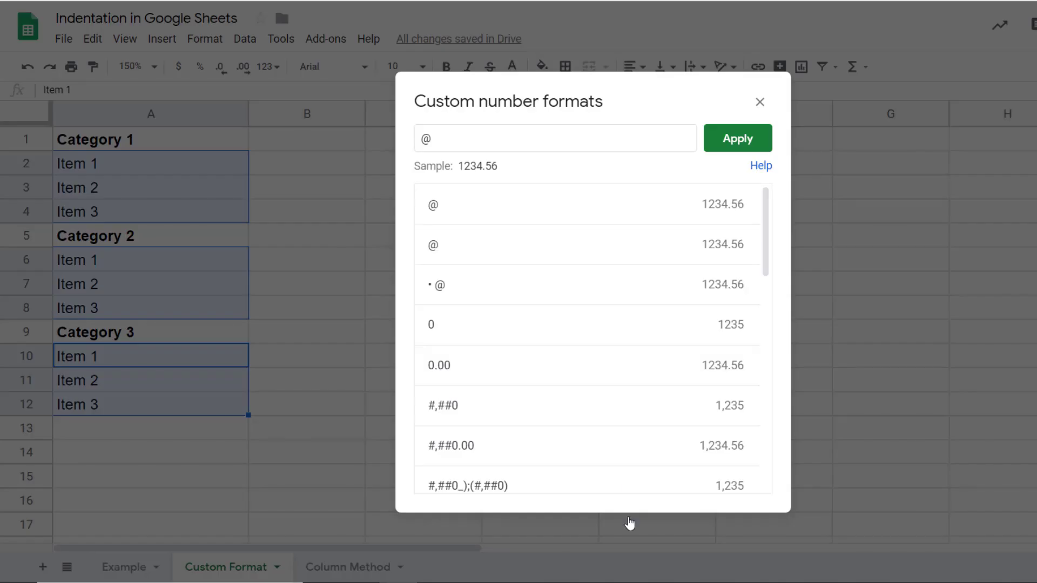
pyautogui.click(423, 139)
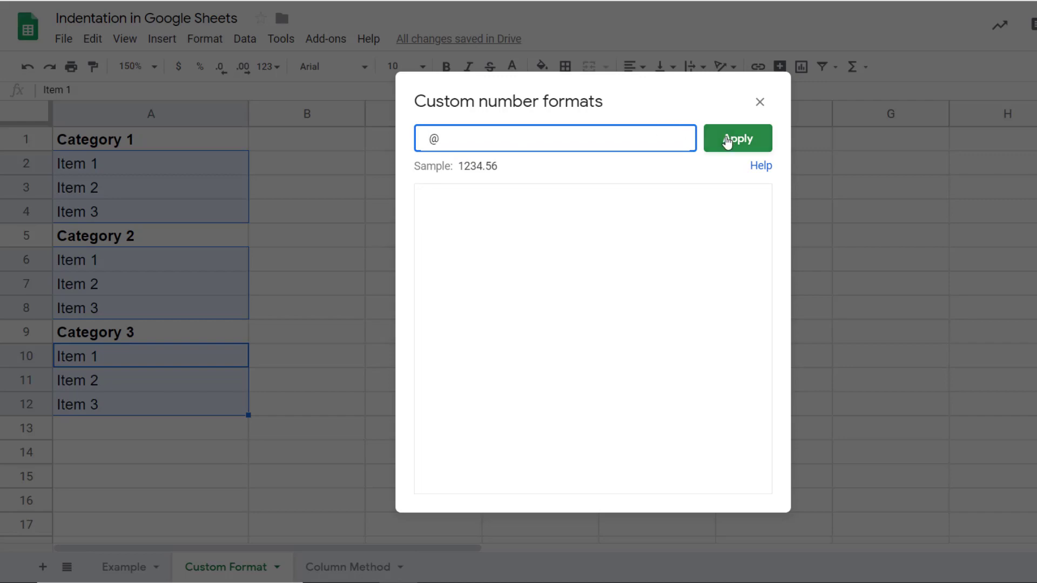
pyautogui.click(727, 142)
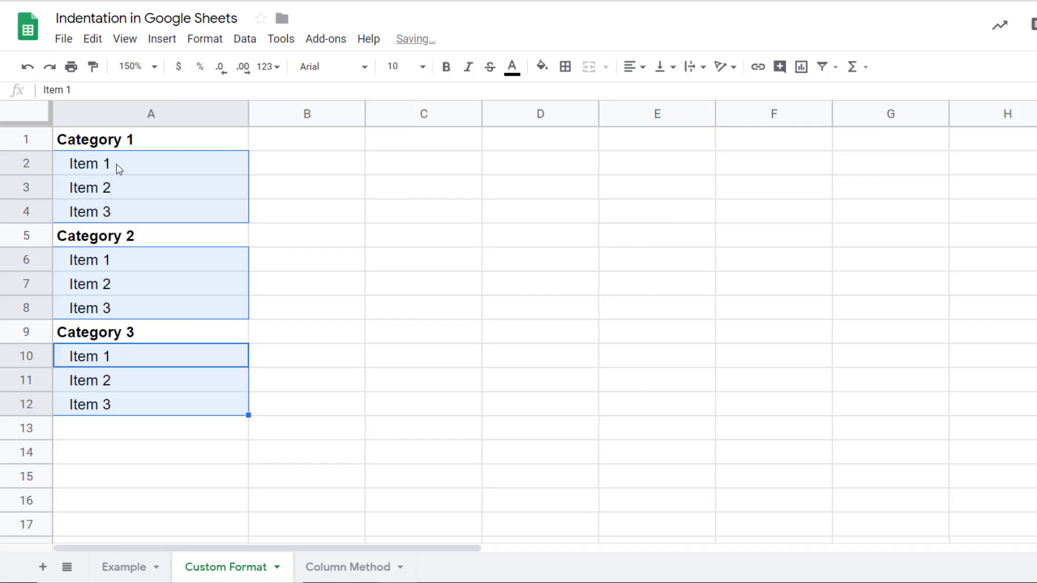
# Verify in the formula bar that indented Item 1 keeps its unpadded text, then open Column Method
pyautogui.moveTo(119, 169); pyautogui.dragTo(123, 210)
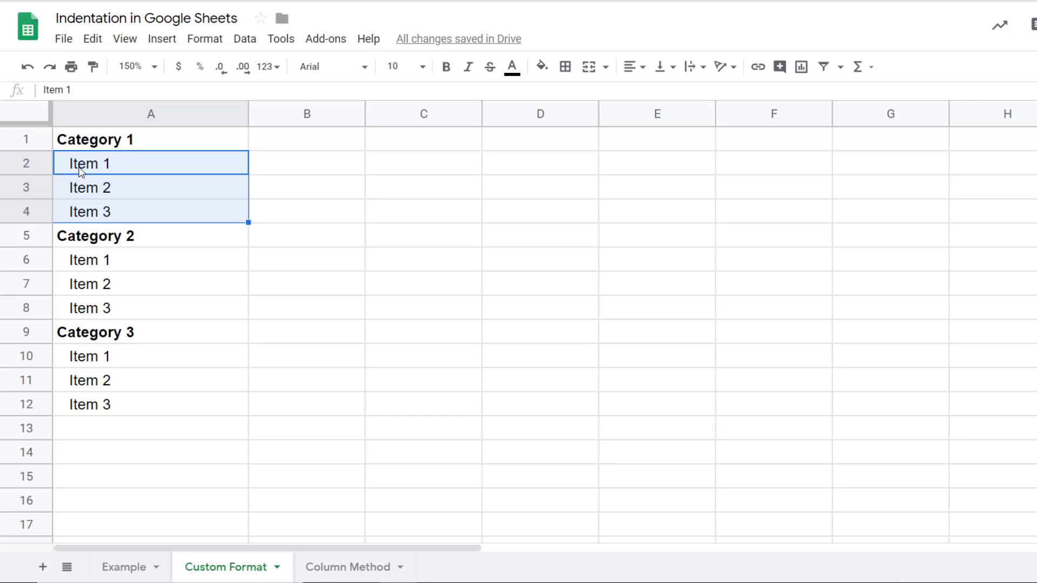
pyautogui.click(111, 173)
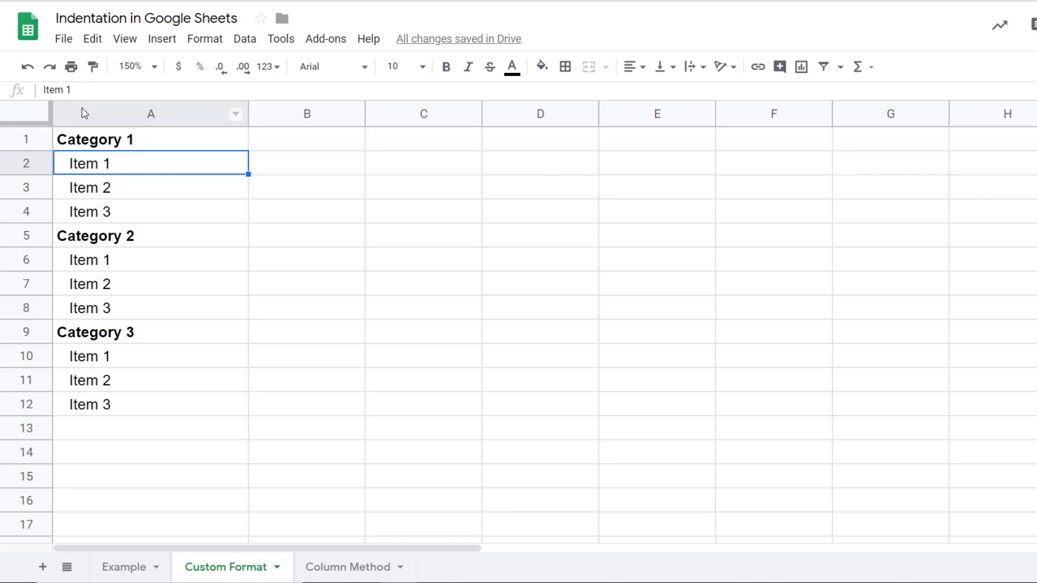
pyautogui.tripleClick(81, 90)
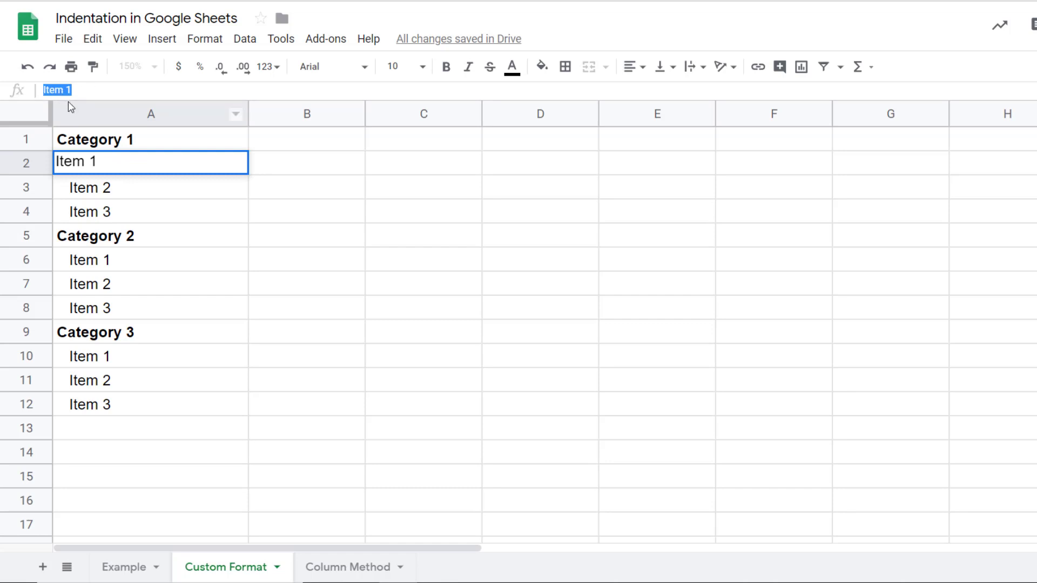
pyautogui.press('Return')
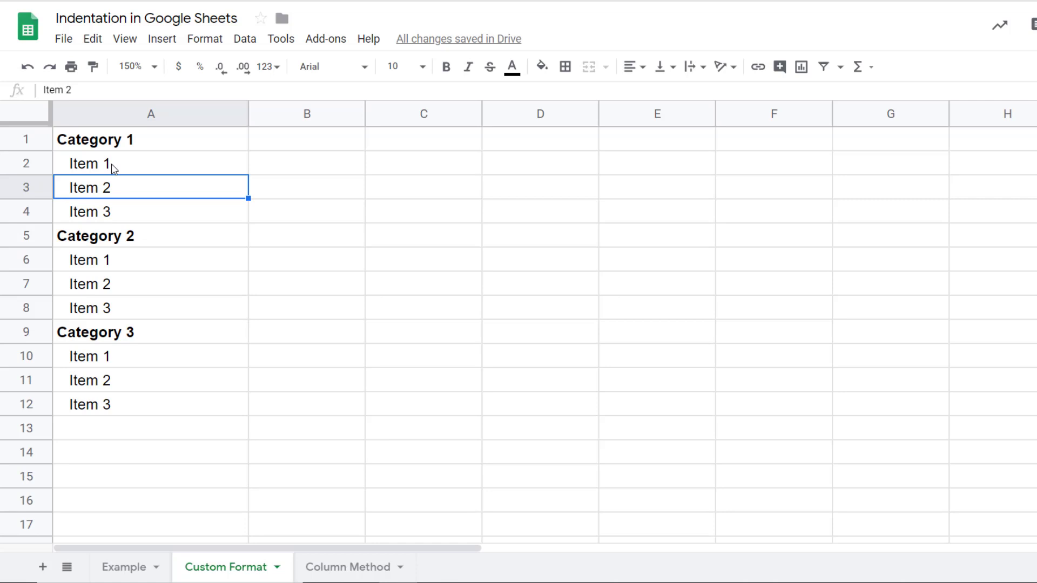
pyautogui.click(112, 169)
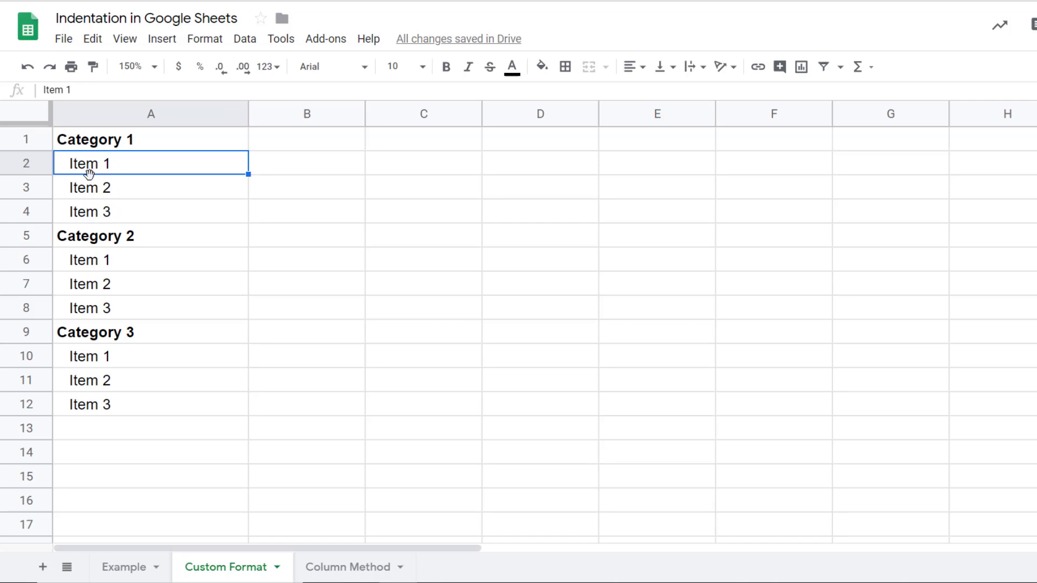
pyautogui.click(348, 568)
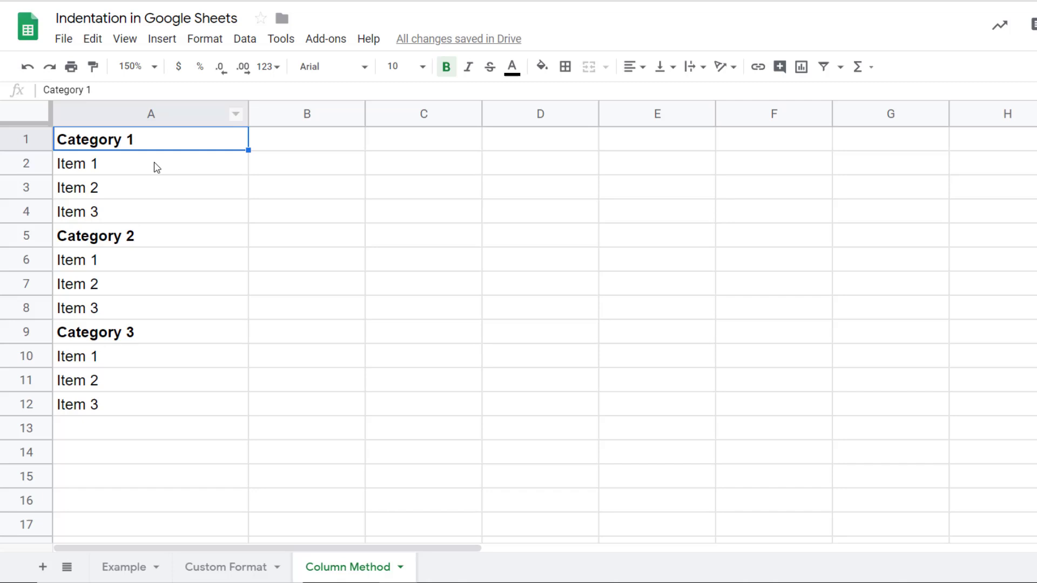
# Copy the three item groups from column A into B2:B4, B6:B8 and B10:B12
pyautogui.click(136, 169)
pyautogui.keyDown('shift'); pyautogui.click(133, 213); pyautogui.keyUp('shift')
pyautogui.hotkey('ctrl', 'c')
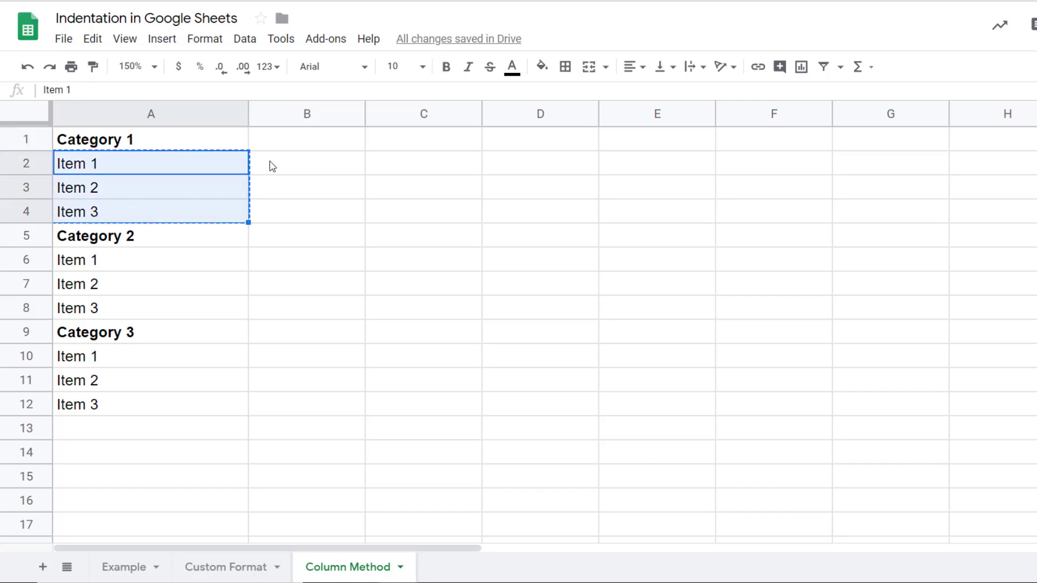
pyautogui.click(273, 167)
pyautogui.hotkey('ctrl', 'v')
pyautogui.moveTo(173, 267); pyautogui.dragTo(163, 317)
pyautogui.hotkey('ctrl', 'c')
pyautogui.click(274, 261)
pyautogui.hotkey('ctrl', 'v')
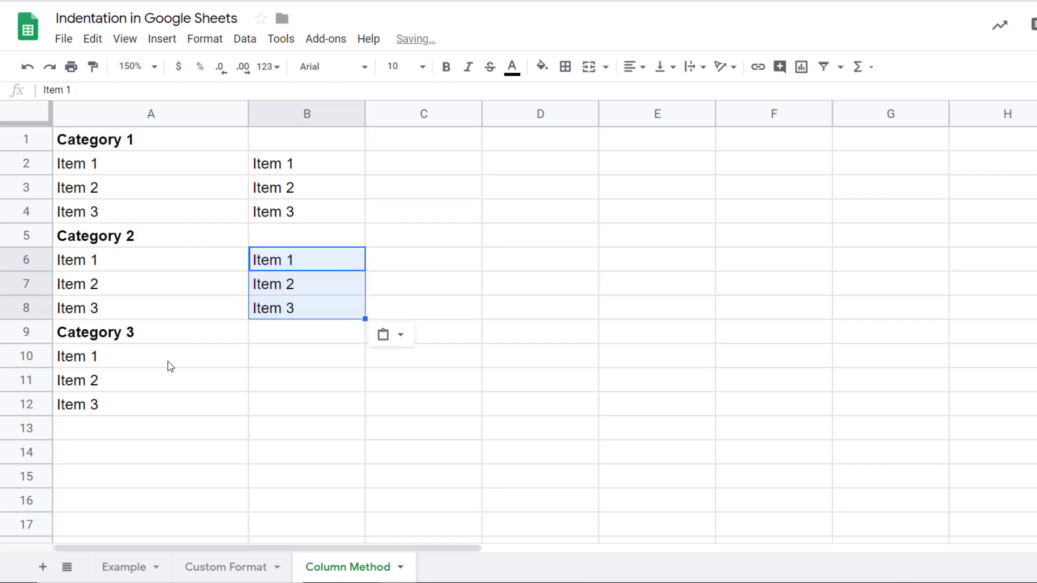
pyautogui.moveTo(169, 361); pyautogui.dragTo(169, 410)
pyautogui.hotkey('ctrl', 'c')
pyautogui.click(294, 359)
pyautogui.hotkey('ctrl', 'v')
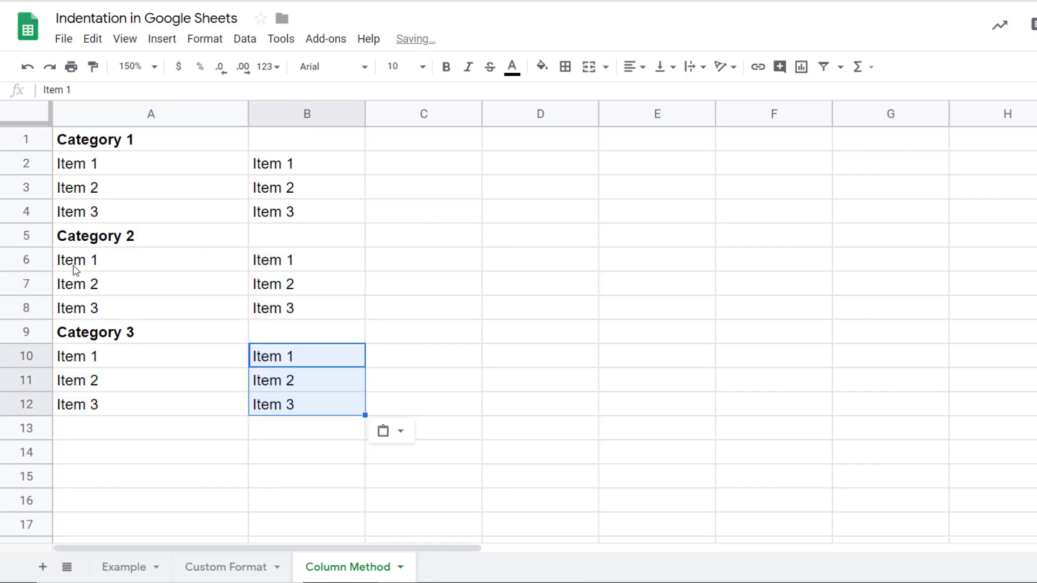
# Clear the original items from A2:A4, A6:A8 and A10:A12, and narrow column A
pyautogui.moveTo(80, 169); pyautogui.dragTo(79, 213)
pyautogui.press('Delete')
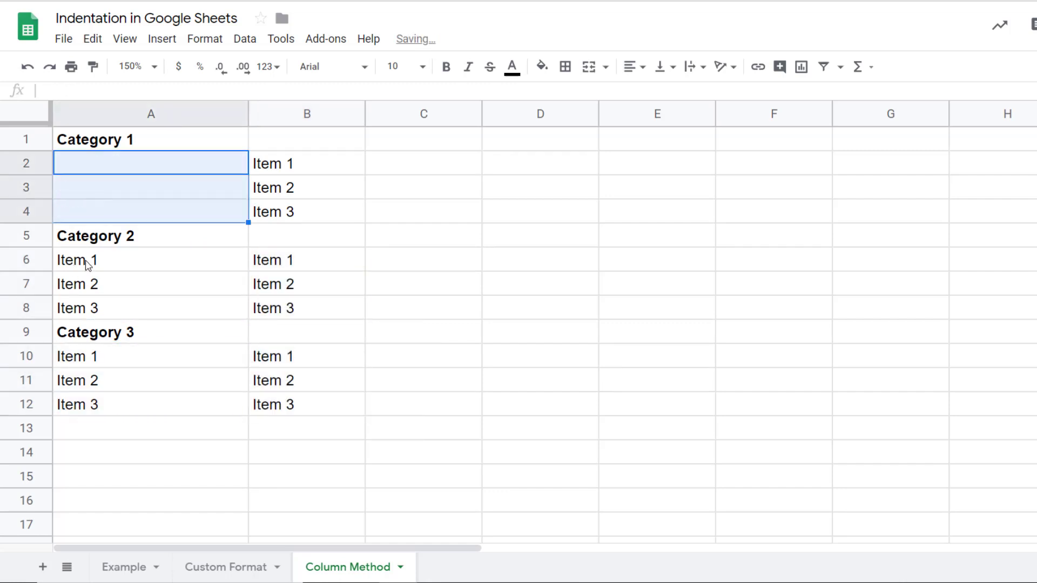
pyautogui.moveTo(88, 265); pyautogui.dragTo(84, 310)
pyautogui.press('Delete')
pyautogui.moveTo(94, 356); pyautogui.dragTo(95, 404)
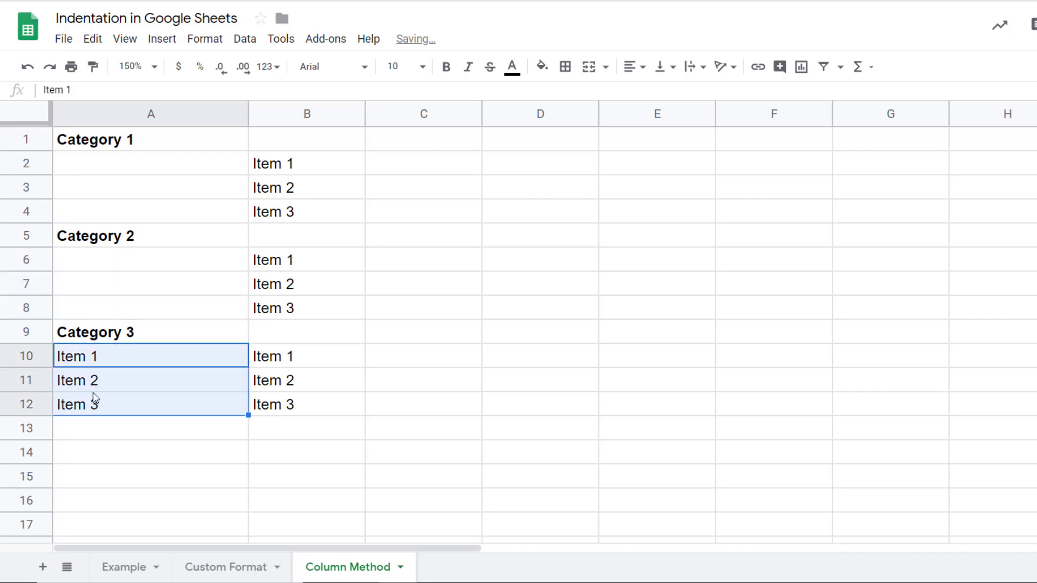
pyautogui.press('Delete')
pyautogui.moveTo(248, 114); pyautogui.dragTo(82, 115)
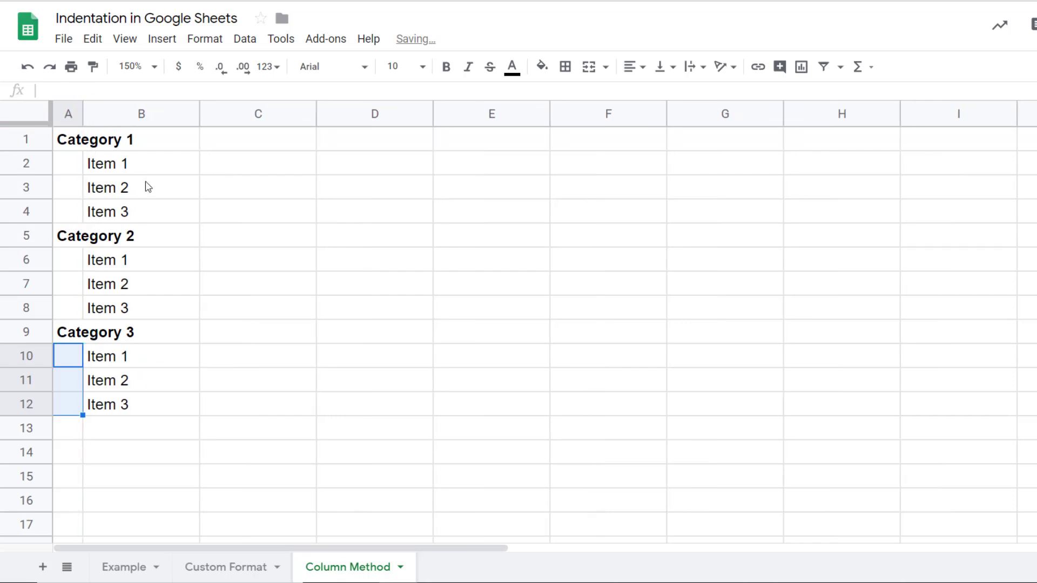
# Turn off gridlines on the Column Method sheet and compare it with the Custom Format sheet
pyautogui.click(125, 40)
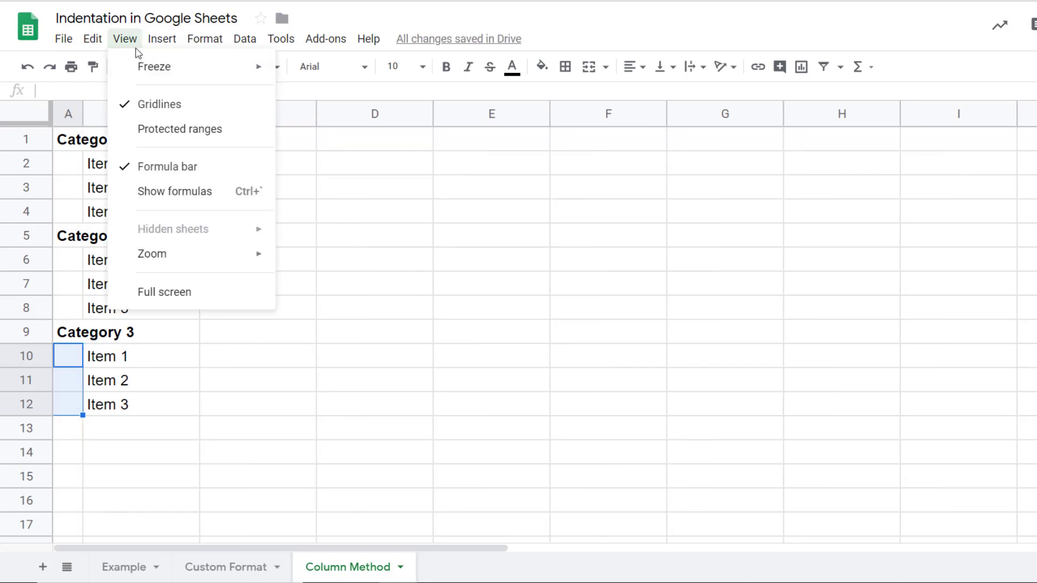
pyautogui.click(181, 111)
pyautogui.click(293, 338)
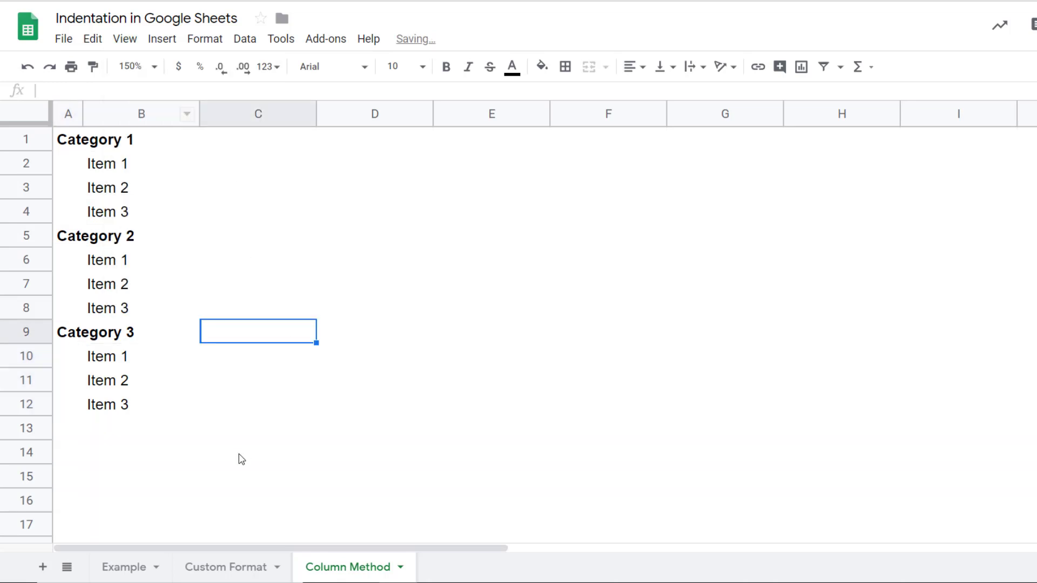
pyautogui.click(230, 567)
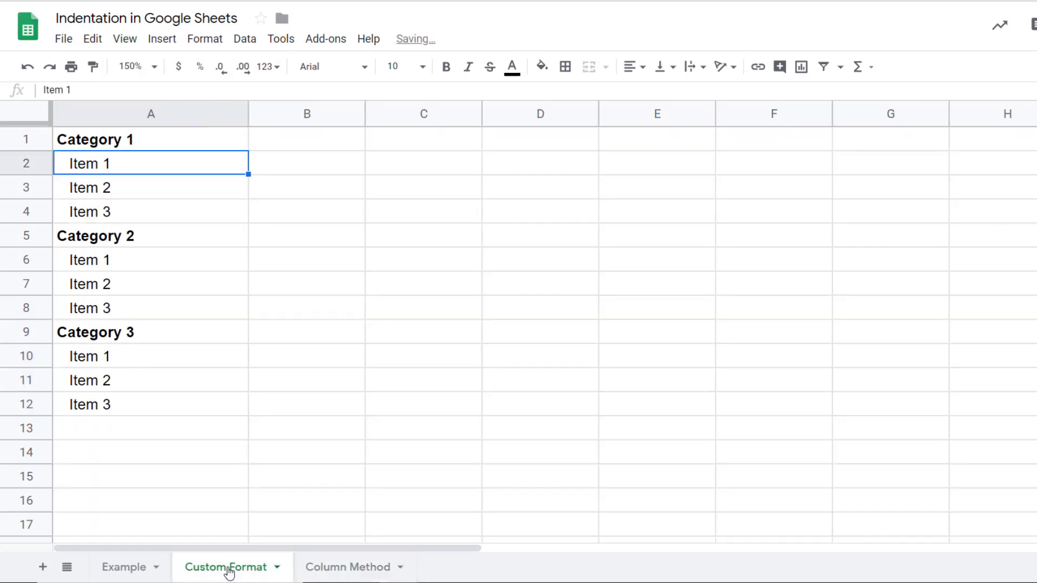
pyautogui.click(330, 566)
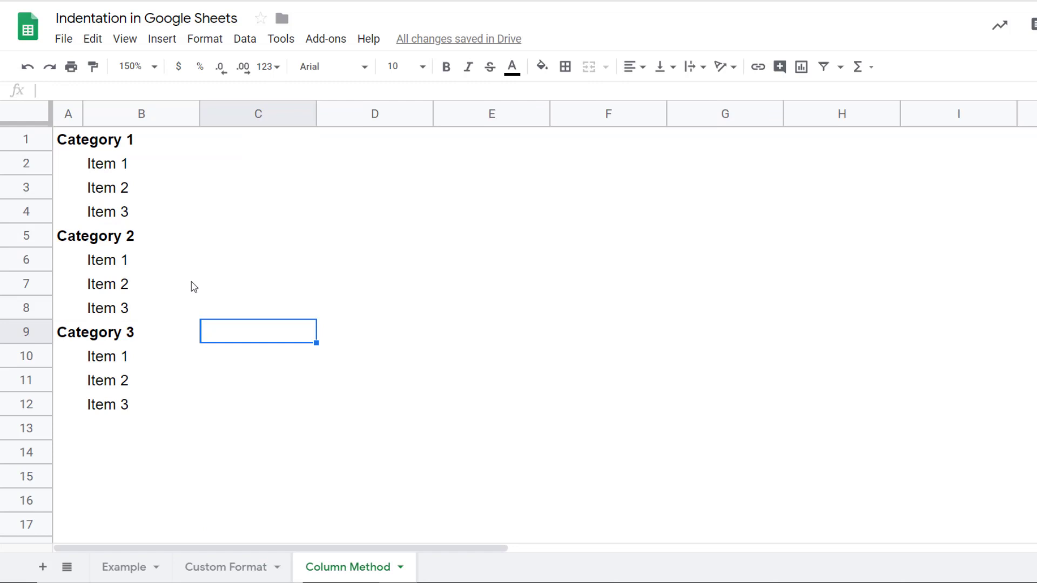